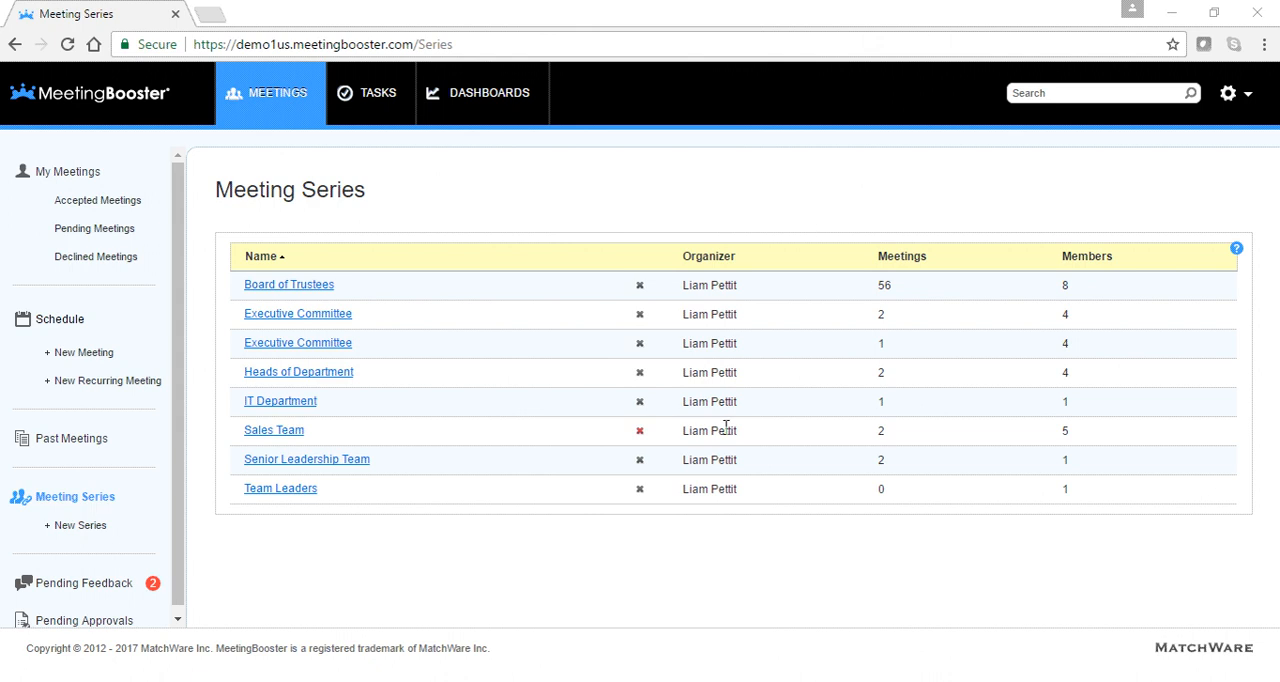
- Review the Board of Trustees series, including its details, member selection, meetings and tasks
{"action": "left_click", "coordinate": [311, 287]}
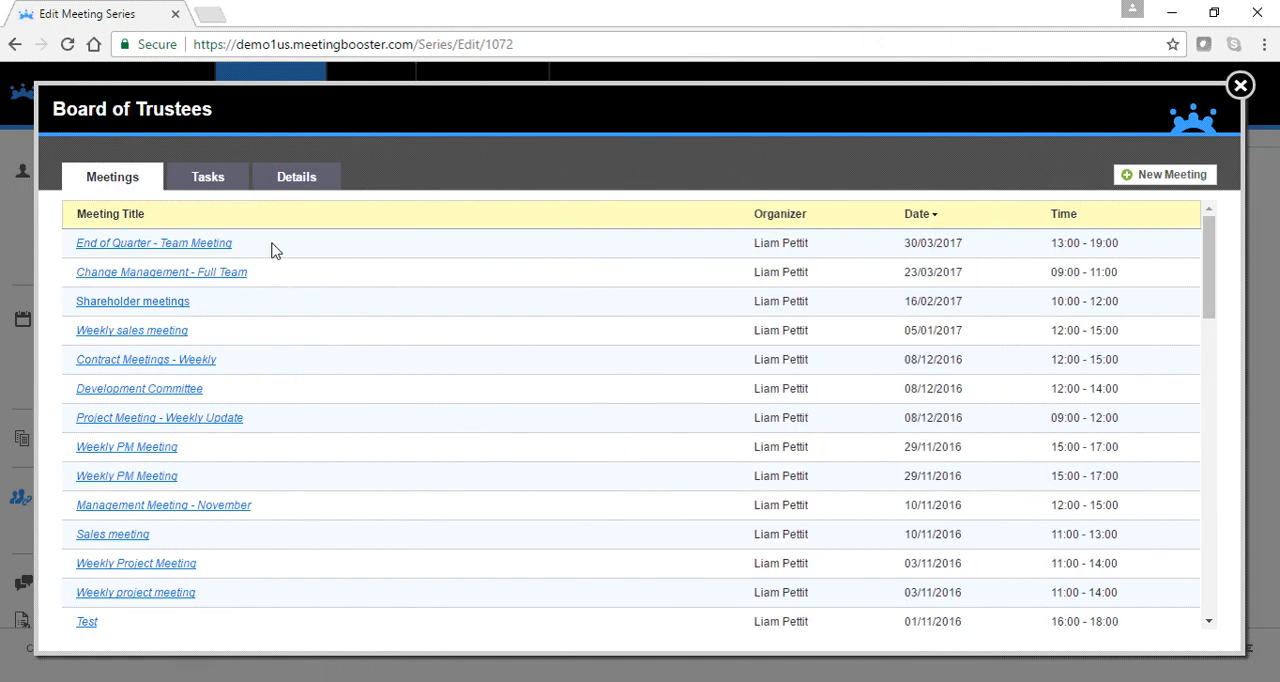
{"action": "left_click", "coordinate": [289, 190]}
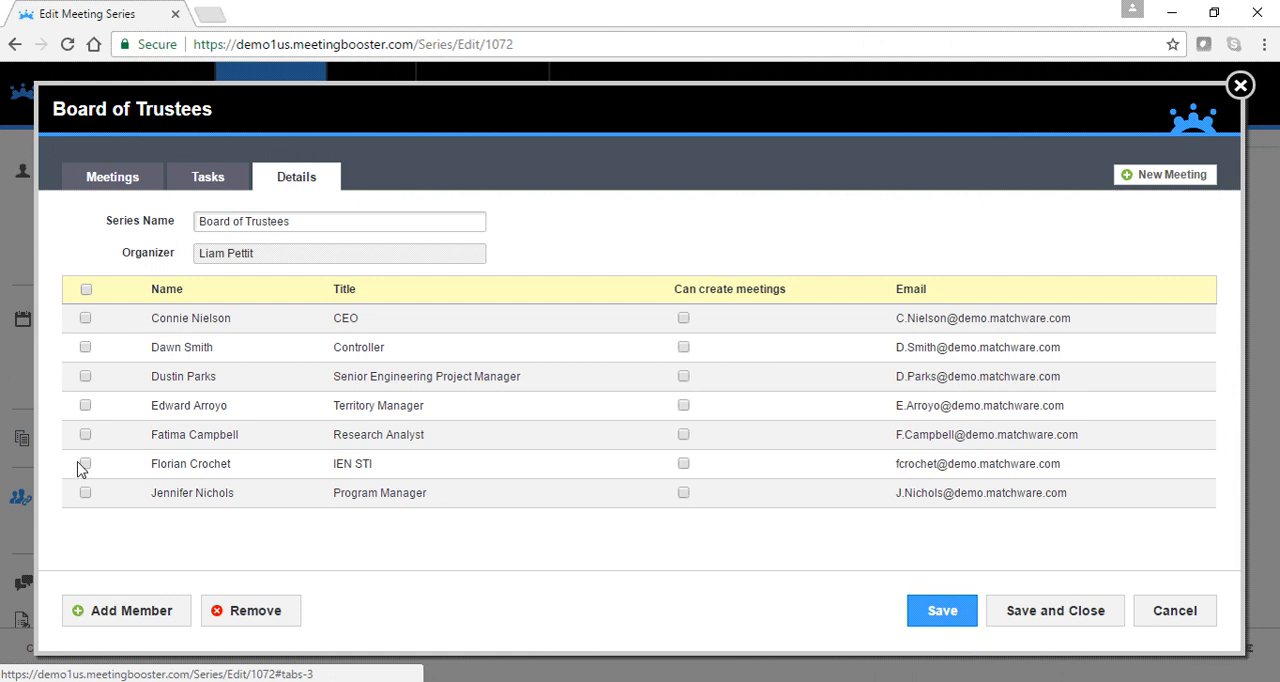
{"action": "left_click", "coordinate": [133, 618]}
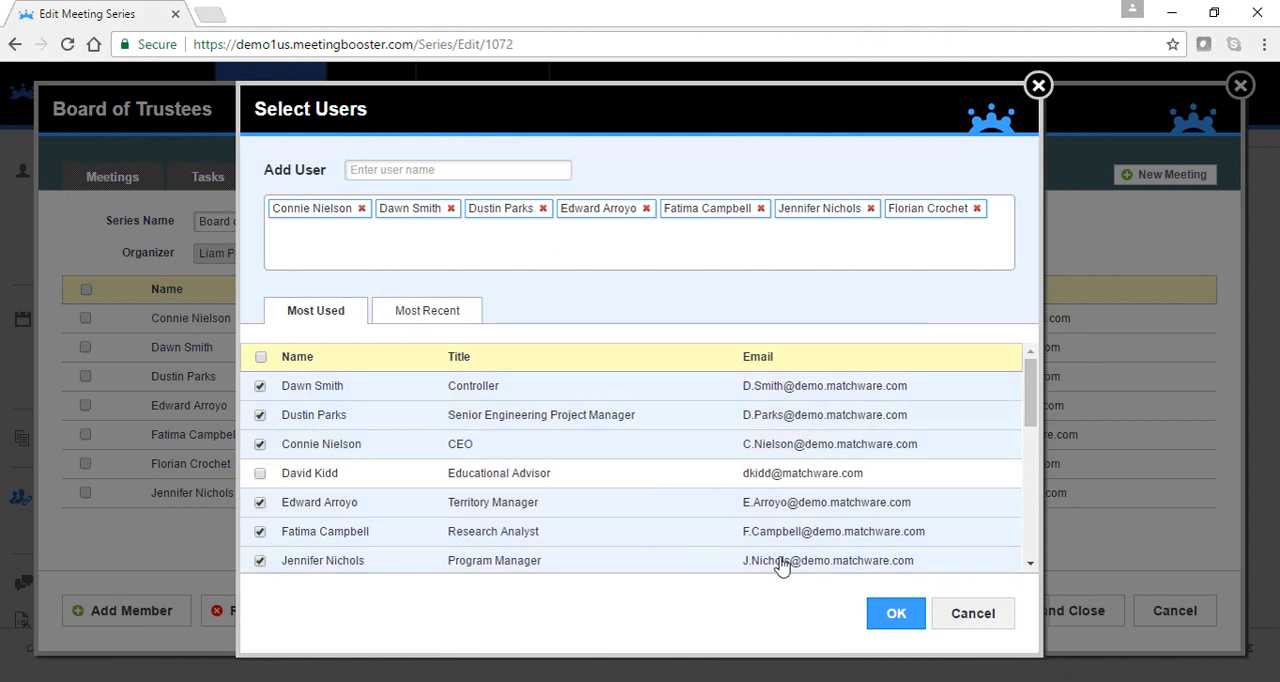
{"action": "left_click", "coordinate": [893, 611]}
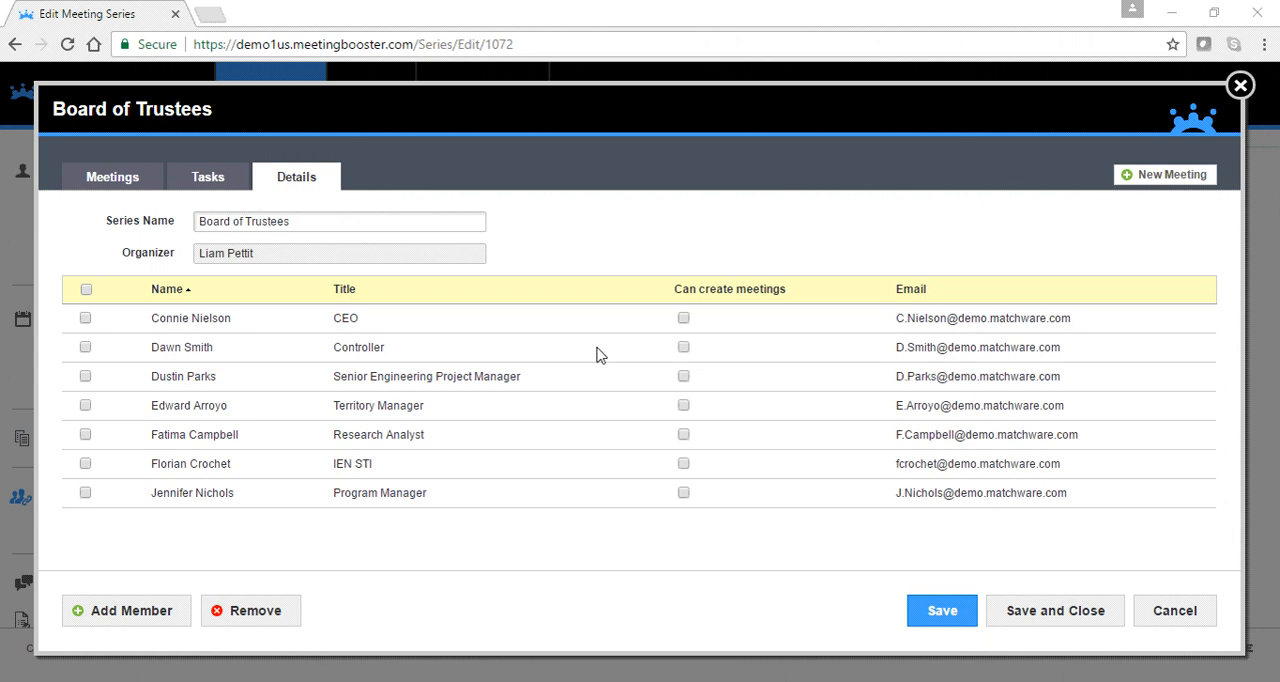
{"action": "left_click", "coordinate": [118, 178]}
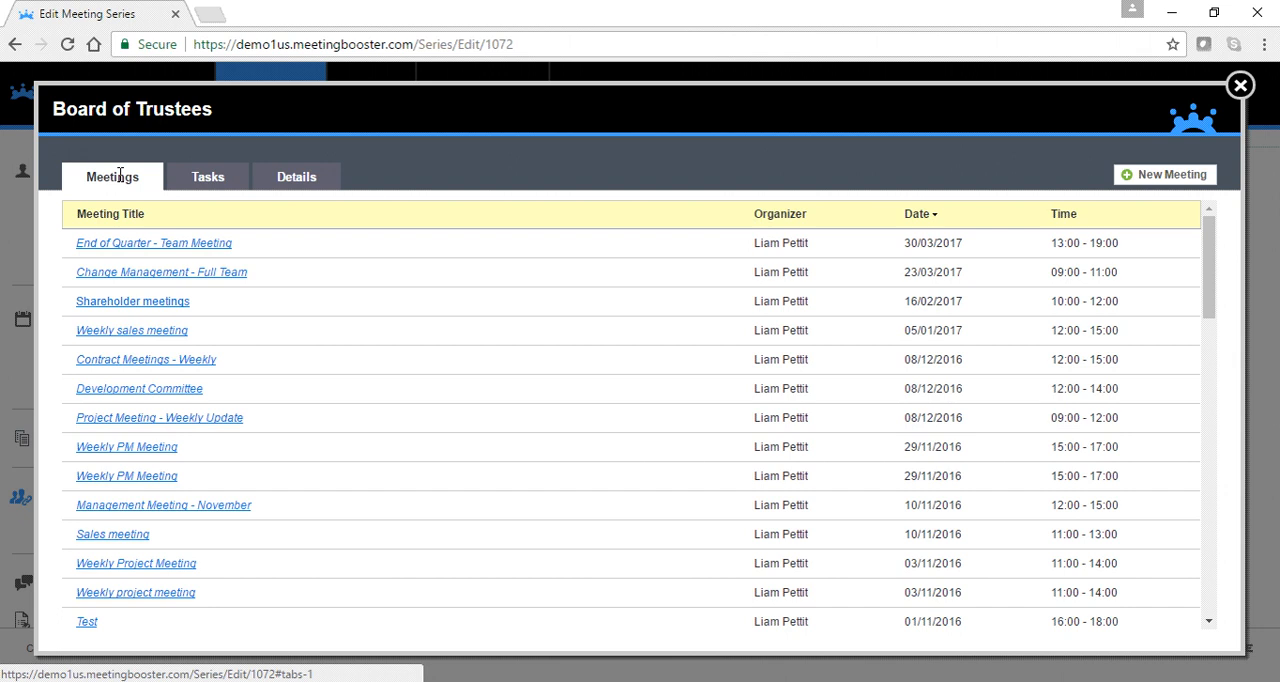
{"action": "left_click", "coordinate": [206, 182]}
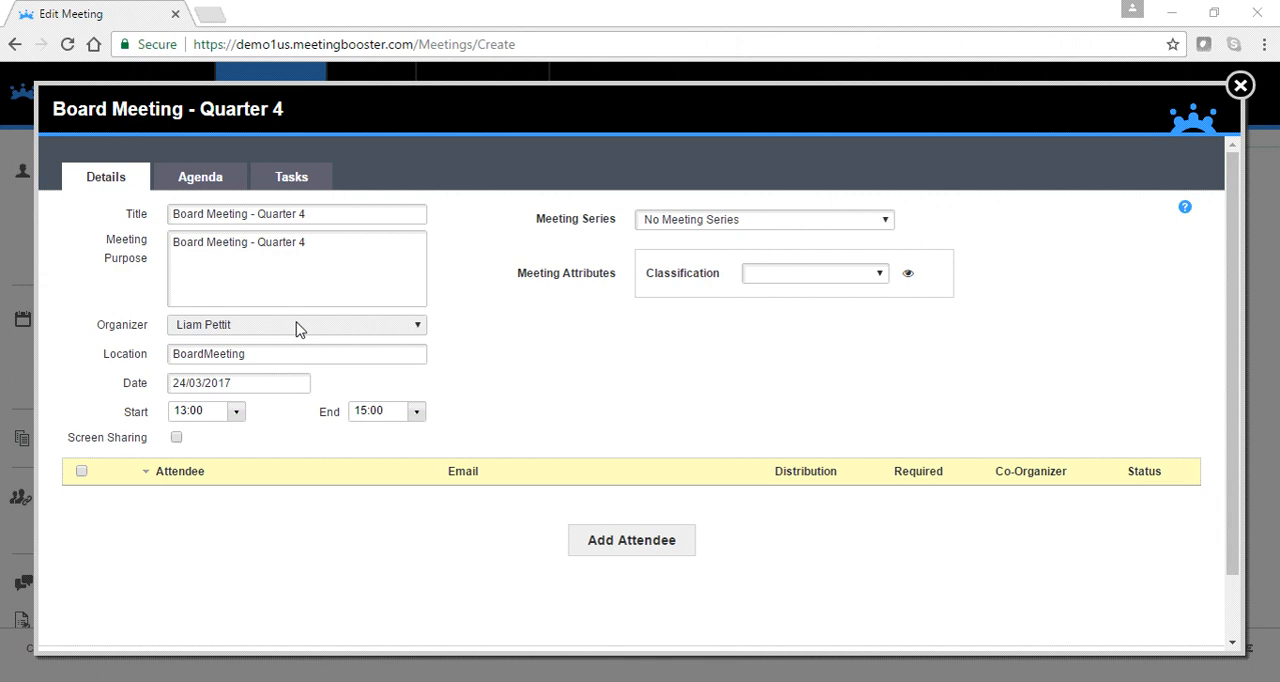
- Assign the Board Meeting - Quarter 4 meeting to the Board of Trustees series and add the series members as attendees
{"action": "left_click", "coordinate": [722, 228]}
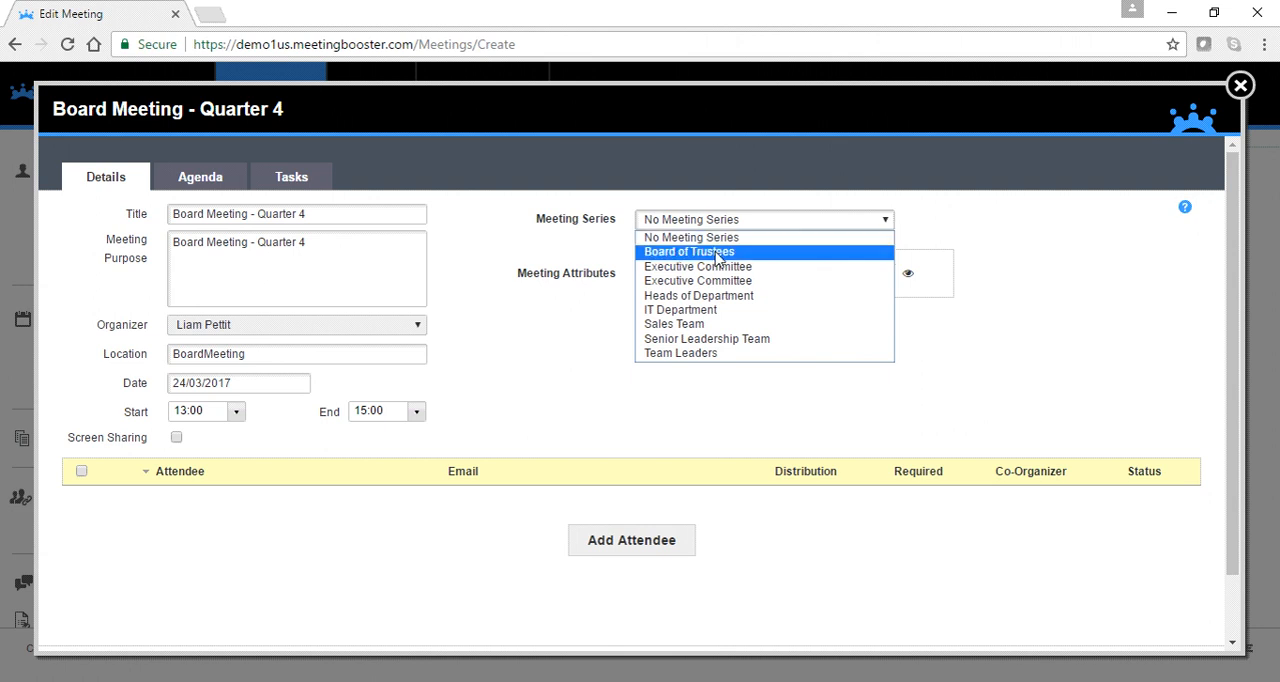
{"action": "left_click", "coordinate": [716, 252]}
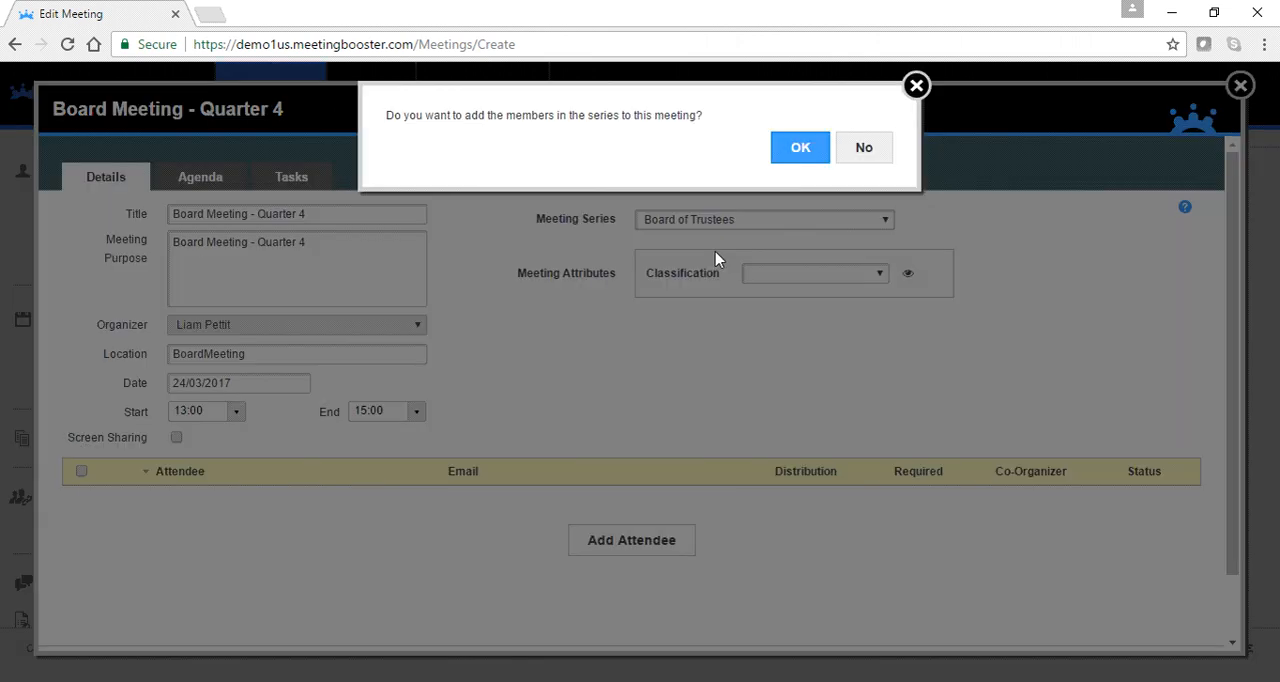
{"action": "left_click", "coordinate": [797, 158]}
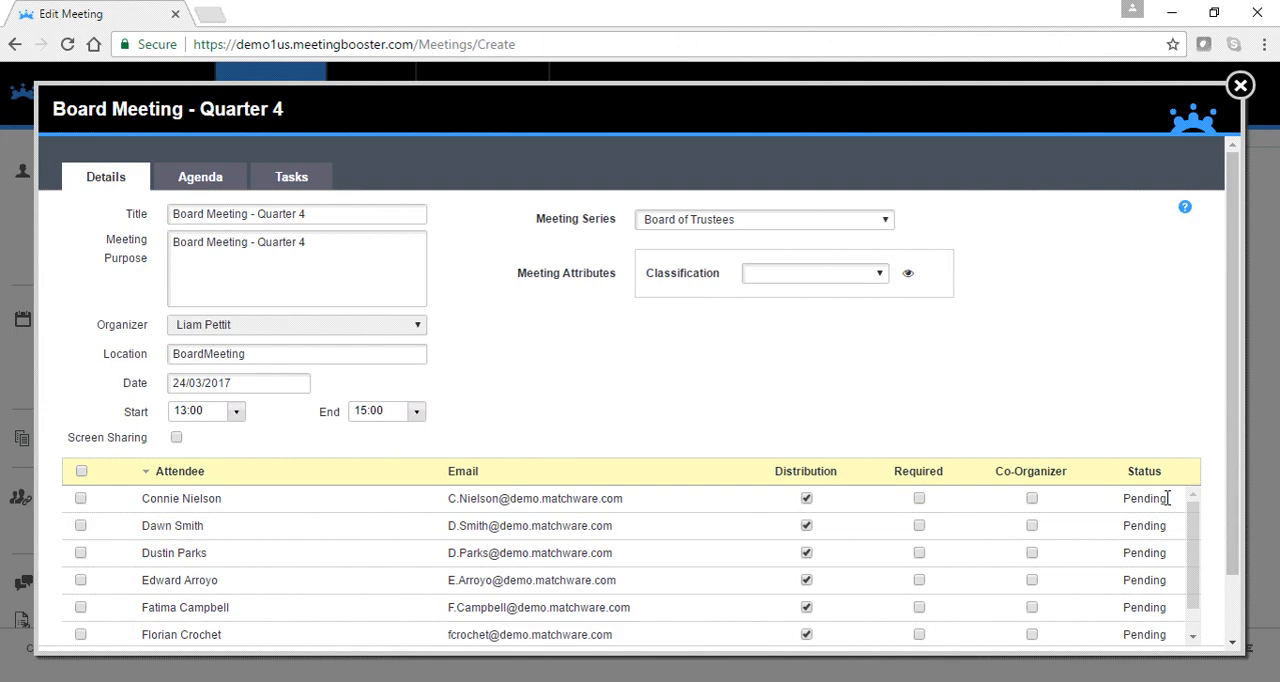
- Check the attendee list, then save and close the Board Meeting - Quarter 4 meeting without sending invitations
{"action": "scroll", "coordinate": [1191, 520], "scroll_direction": "down", "scroll_amount": 1}
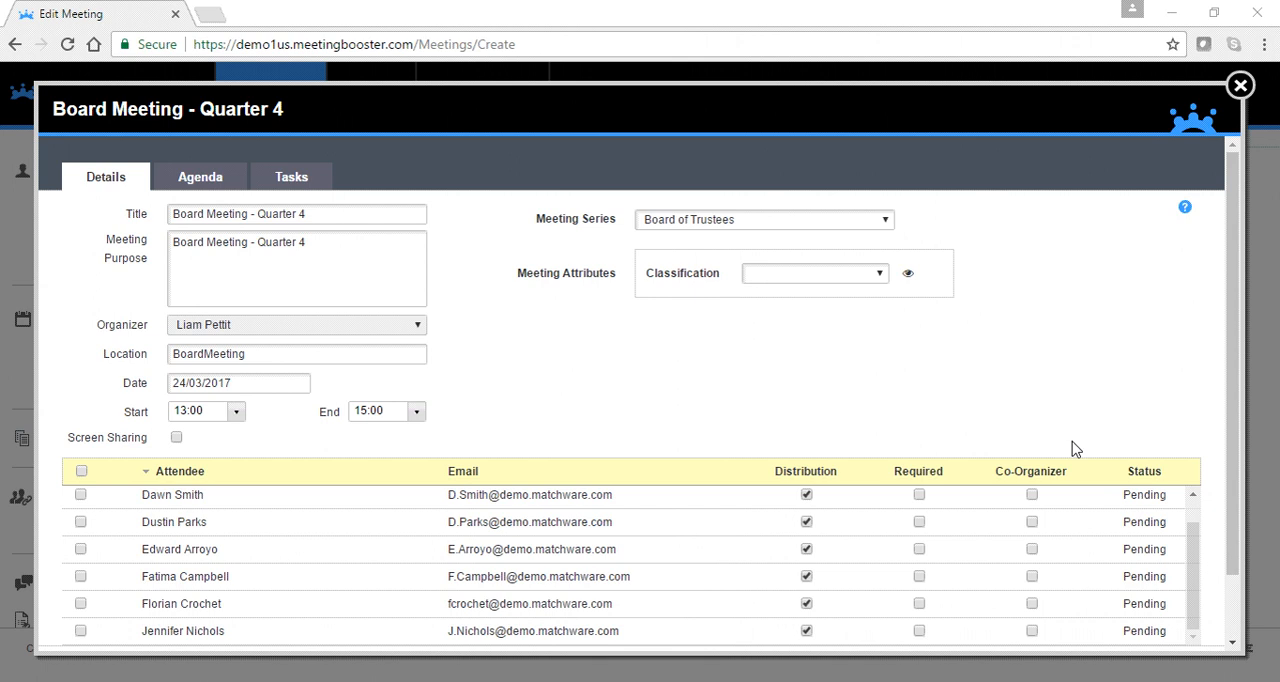
{"action": "scroll", "coordinate": [1232, 466], "scroll_direction": "down", "scroll_amount": 1}
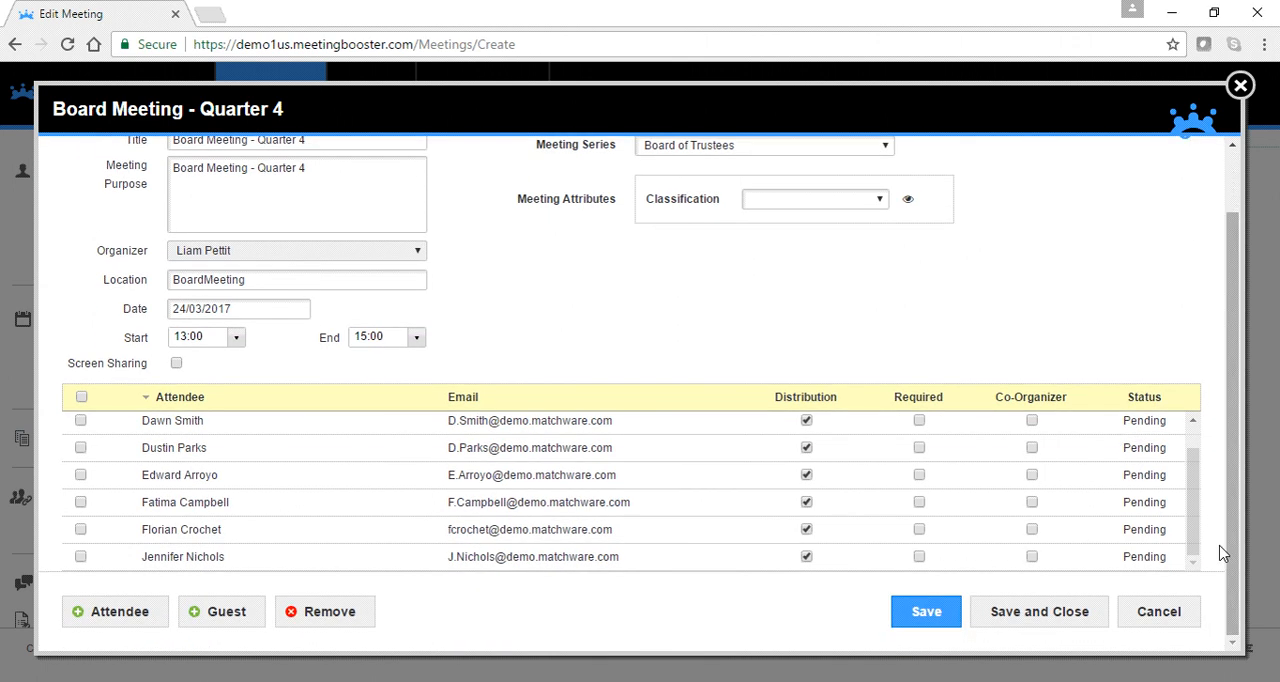
{"action": "left_click", "coordinate": [1040, 615]}
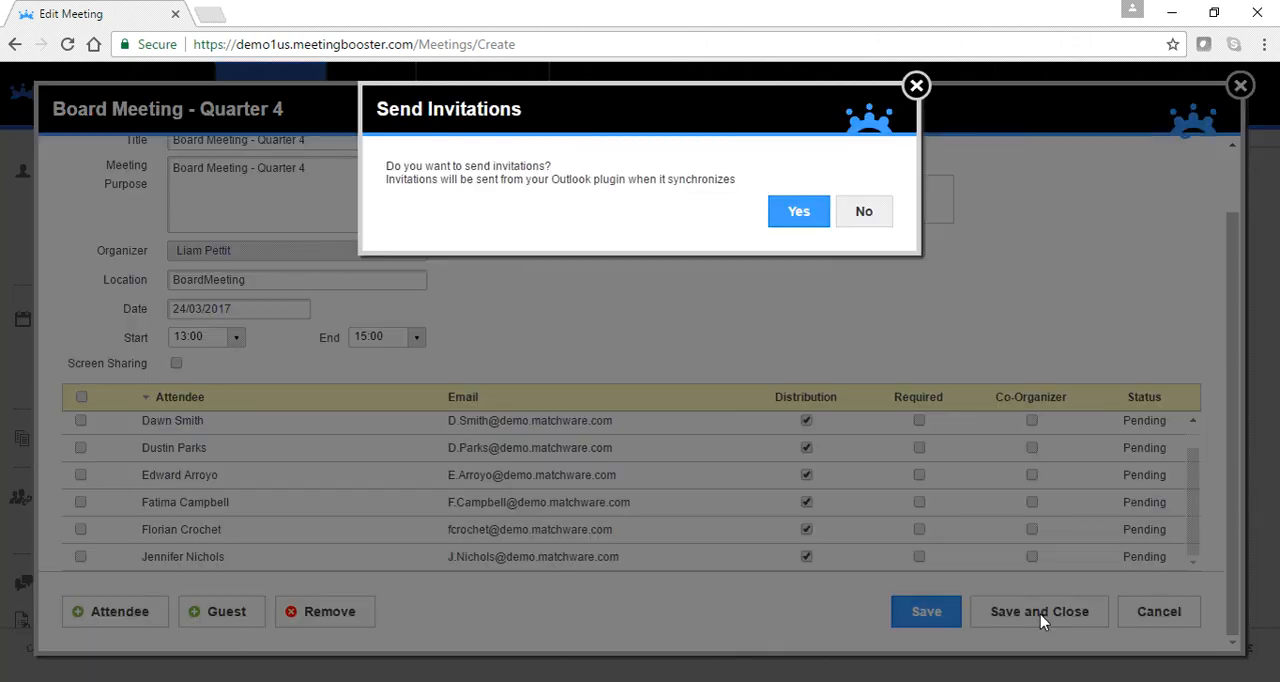
{"action": "left_click", "coordinate": [845, 211]}
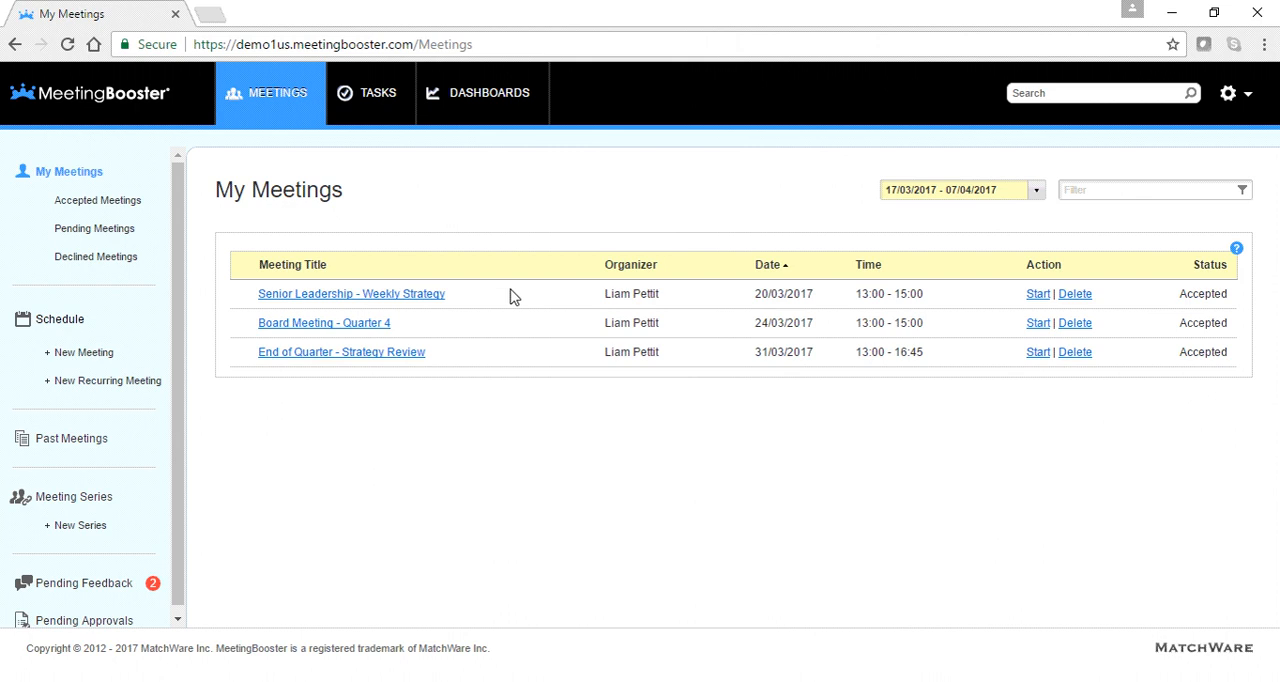
- In the past meetings, reassign the End of Quarter - Team Meeting of 30/03/2017 to the IT Department series
{"action": "left_click", "coordinate": [76, 446]}
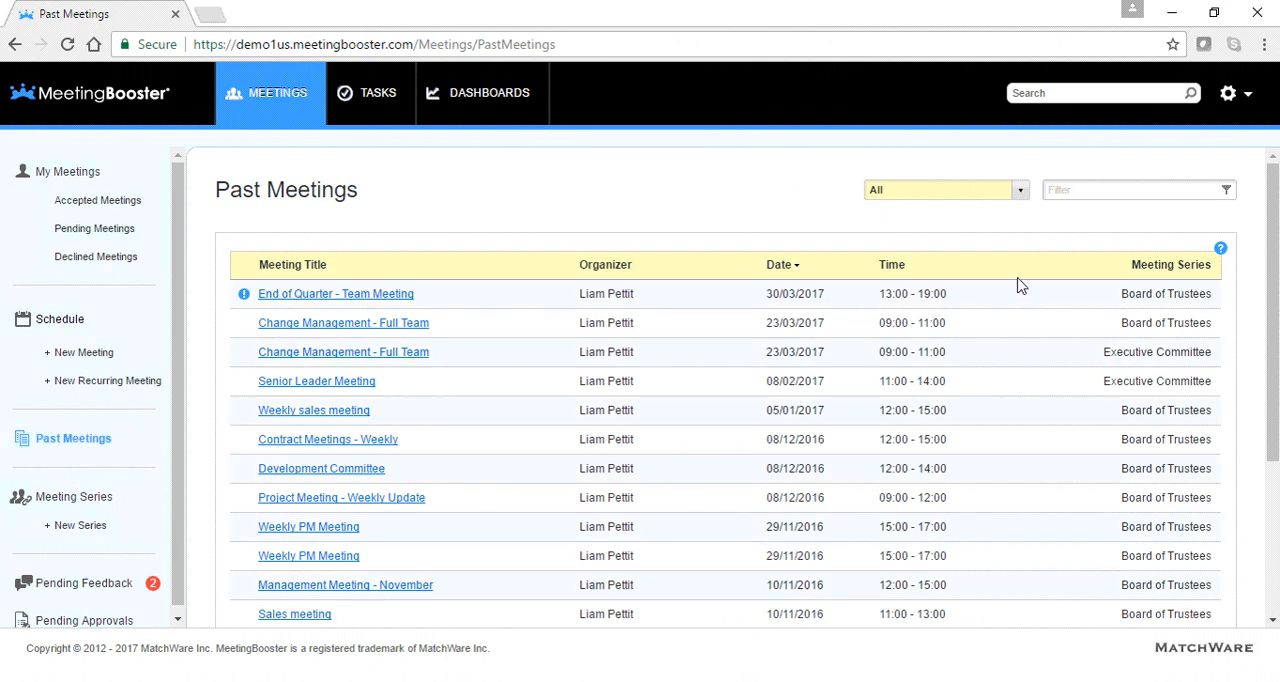
{"action": "left_click", "coordinate": [1196, 293]}
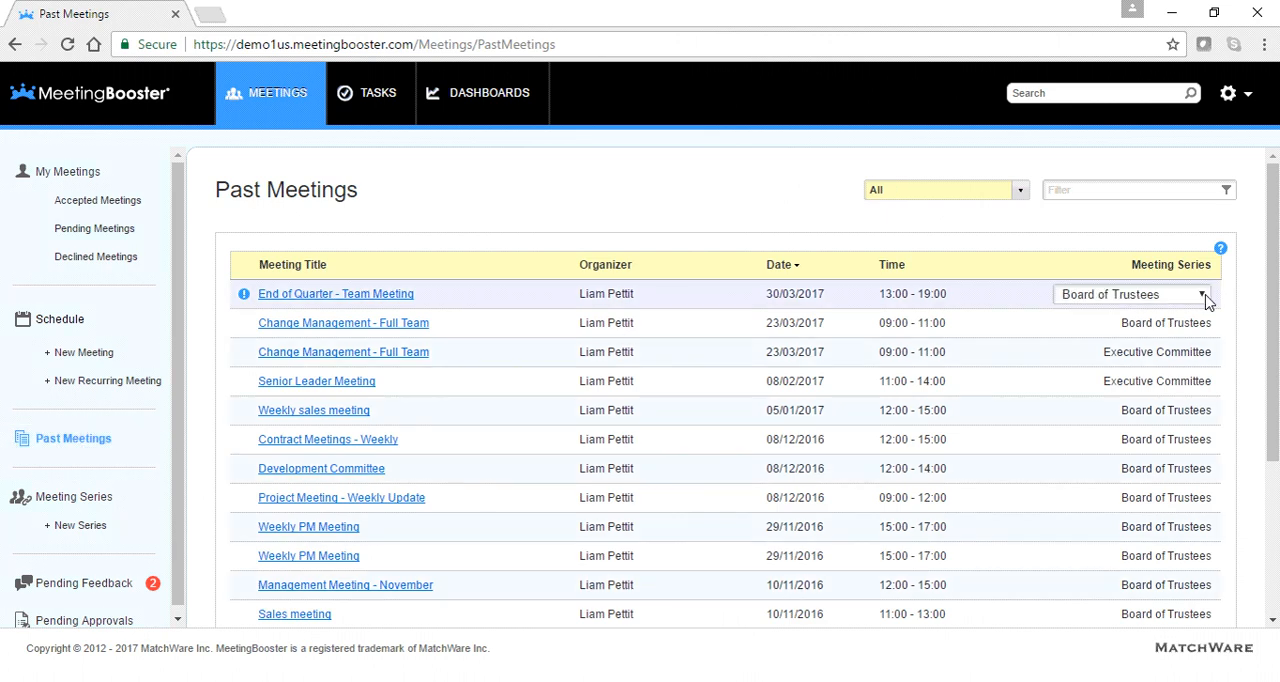
{"action": "left_click", "coordinate": [1204, 296]}
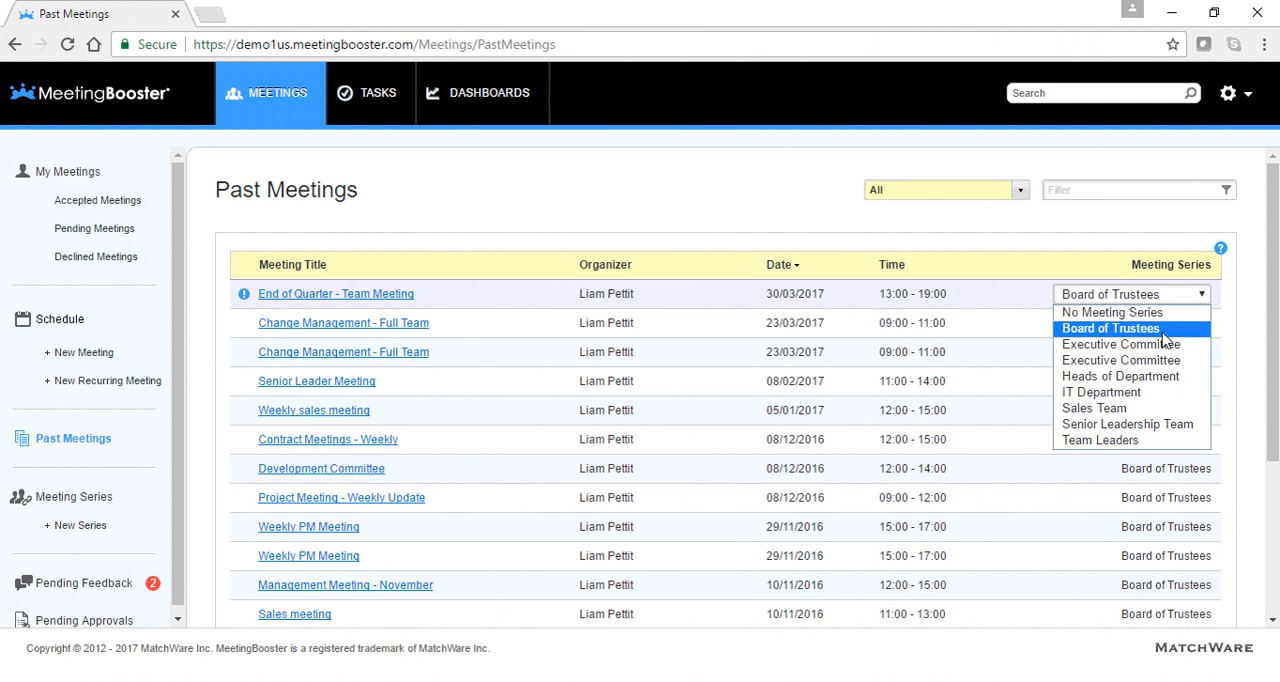
{"action": "left_click", "coordinate": [1147, 392]}
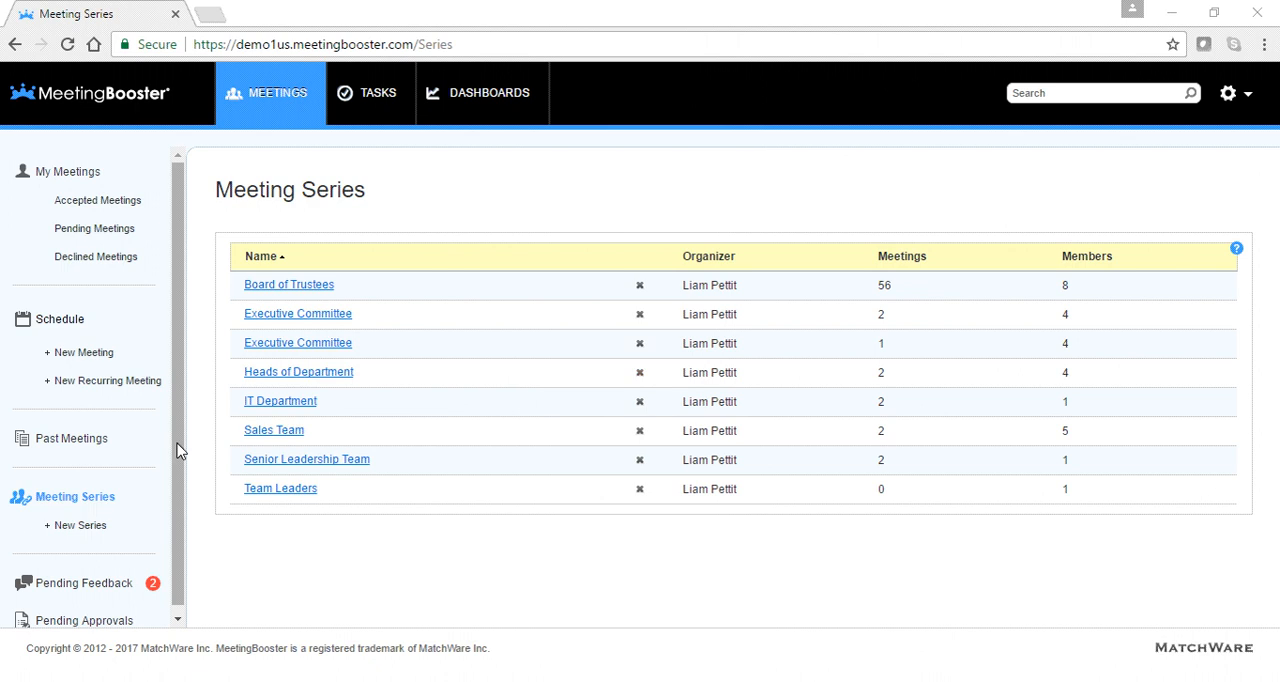
- Start a new meeting series and name it Senior Leadership Team
{"action": "left_click", "coordinate": [90, 537]}
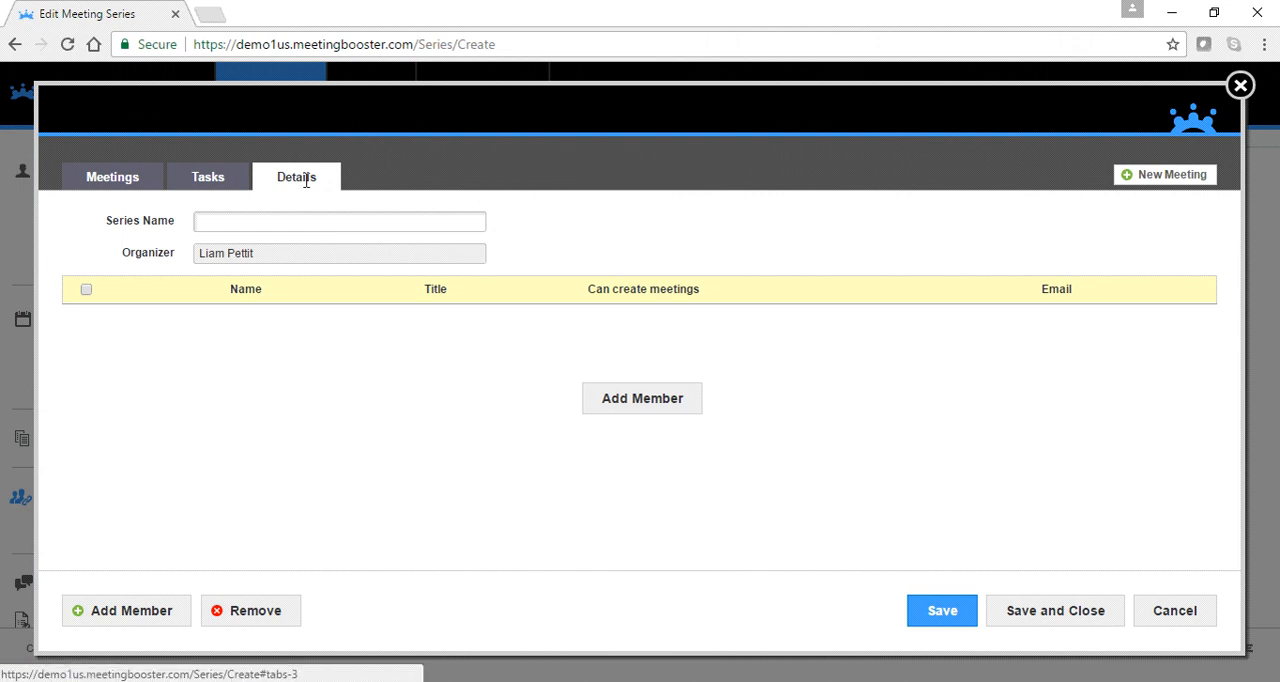
{"action": "left_click", "coordinate": [251, 220]}
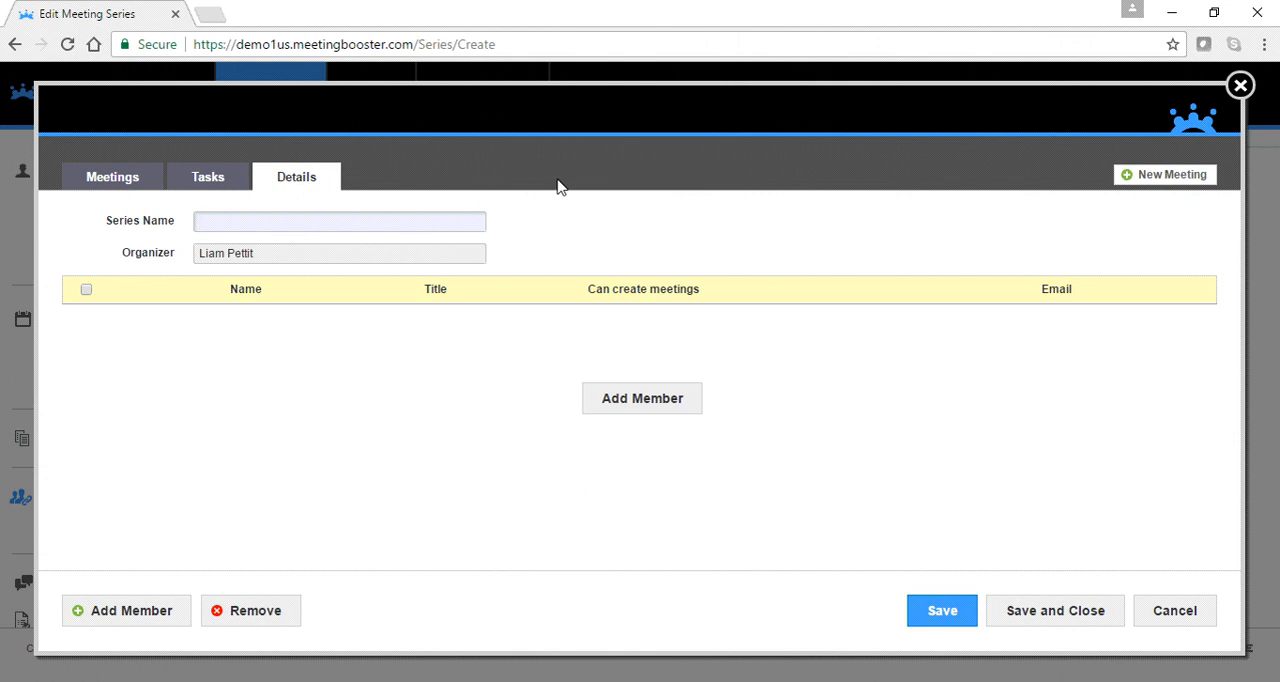
{"action": "type", "text": "Senior LEader "}
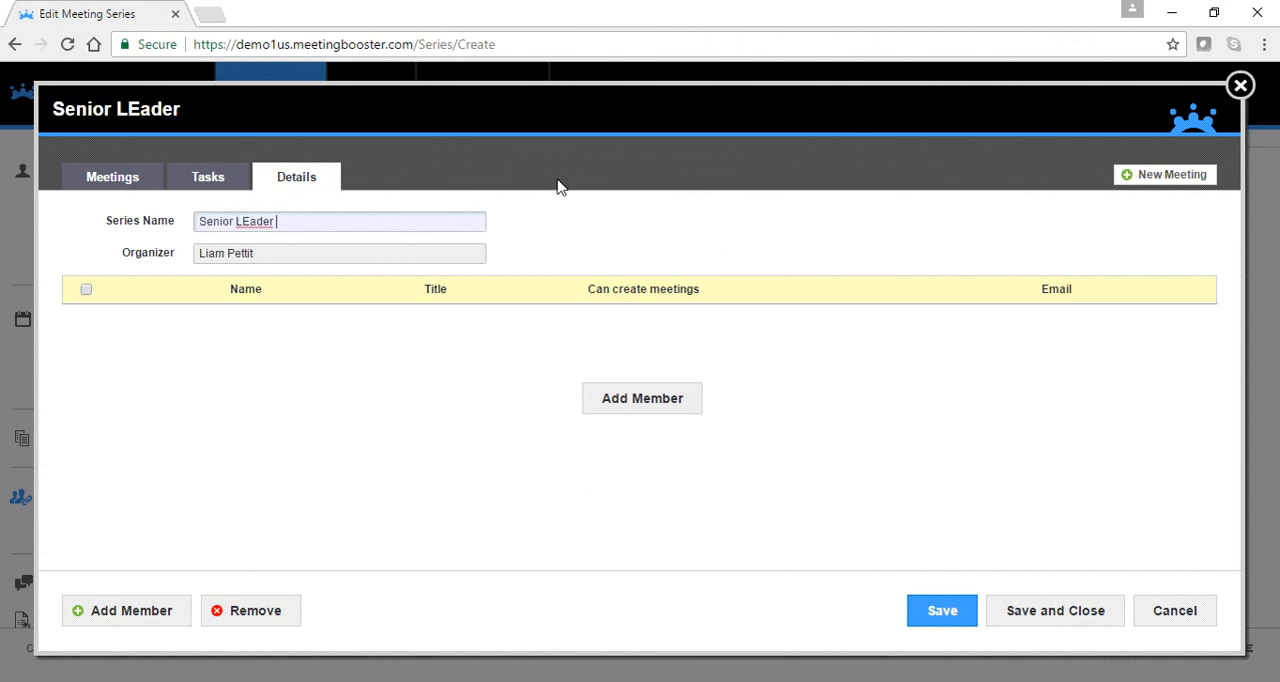
{"action": "type", "text": "Y"}
{"action": "key", "text": "BackSpace"}
{"action": "key", "text": "BackSpace"}
{"action": "key", "text": "BackSpace"}
{"action": "key", "text": "BackSpace"}
{"action": "key", "text": "BackSpace"}
{"action": "key", "text": "BackSpace"}
{"action": "key", "text": "BackSpace"}
{"action": "type", "text": "ea"}
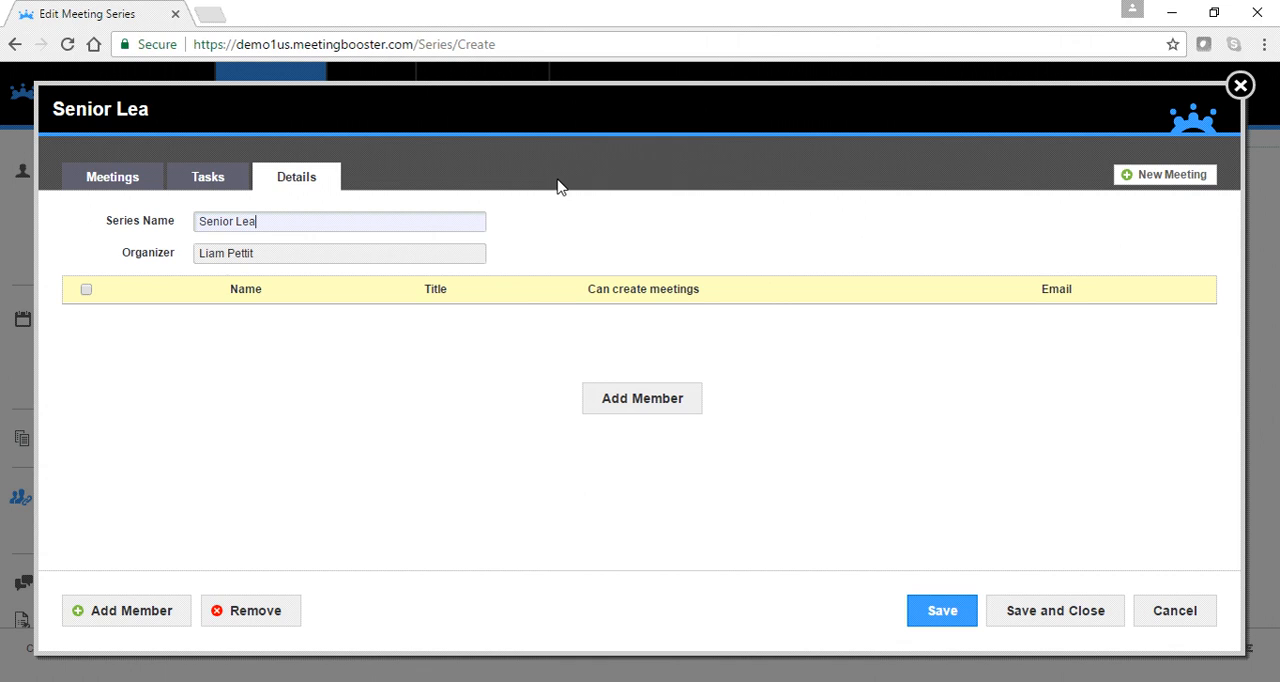
{"action": "type", "text": "dership Team"}
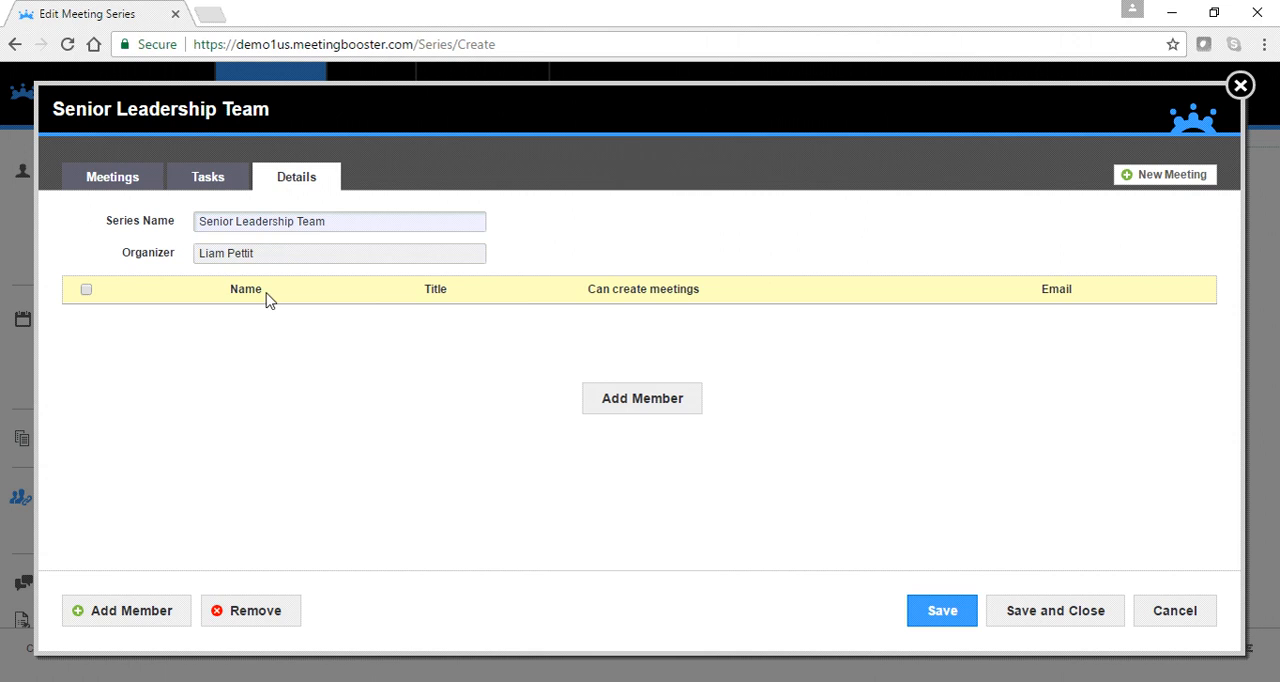
- Add the Controller, Senior Engineering Project Manager, CEO and Educational Advisor as members of the new series
{"action": "left_click", "coordinate": [618, 399]}
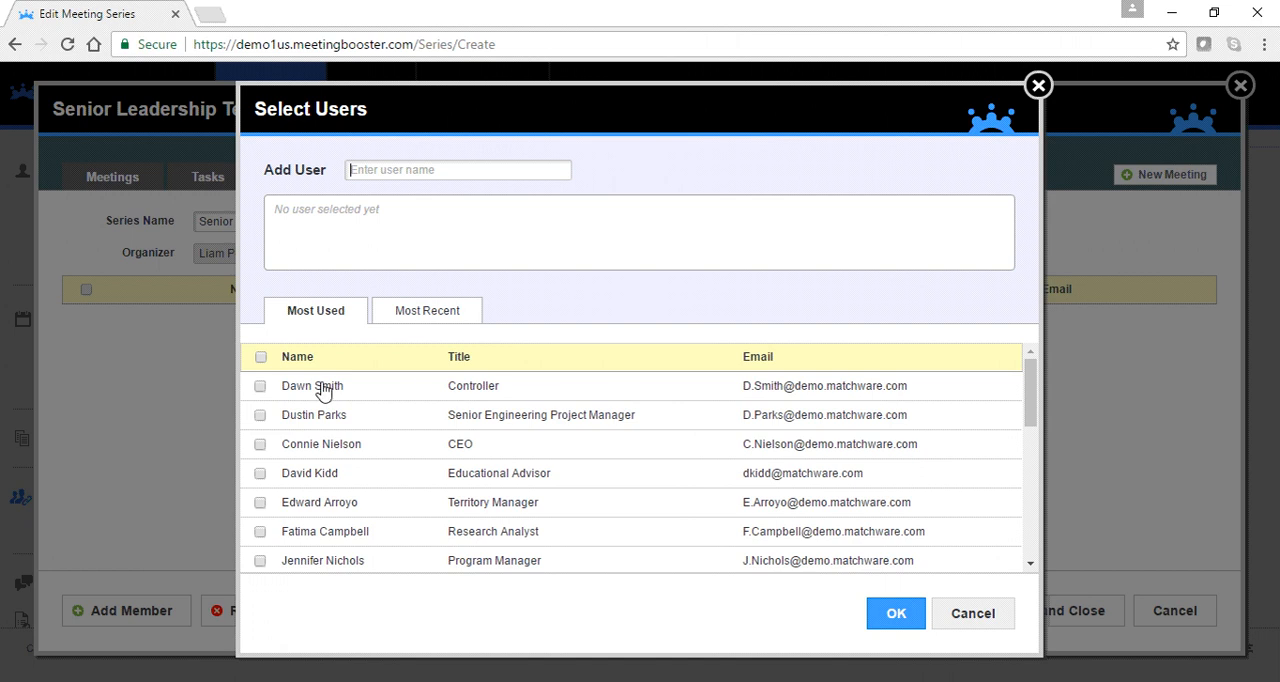
{"action": "left_click", "coordinate": [260, 386]}
{"action": "left_click", "coordinate": [260, 415]}
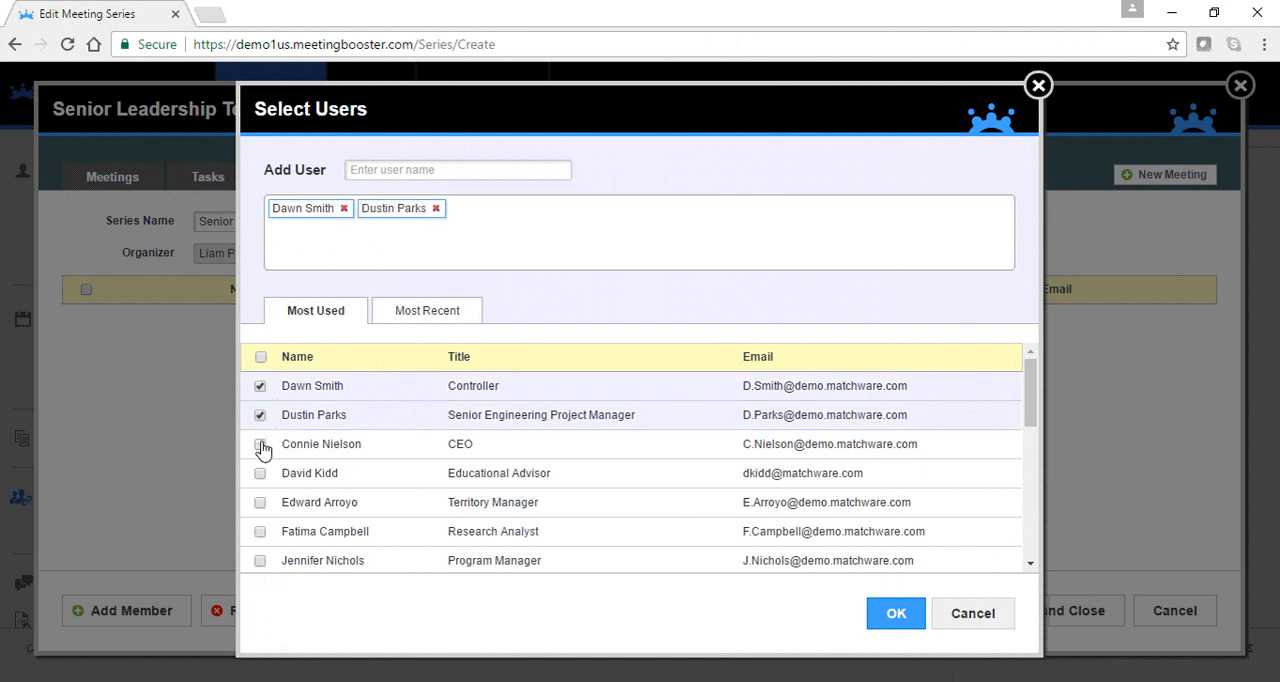
{"action": "left_click", "coordinate": [260, 444]}
{"action": "left_click", "coordinate": [260, 473]}
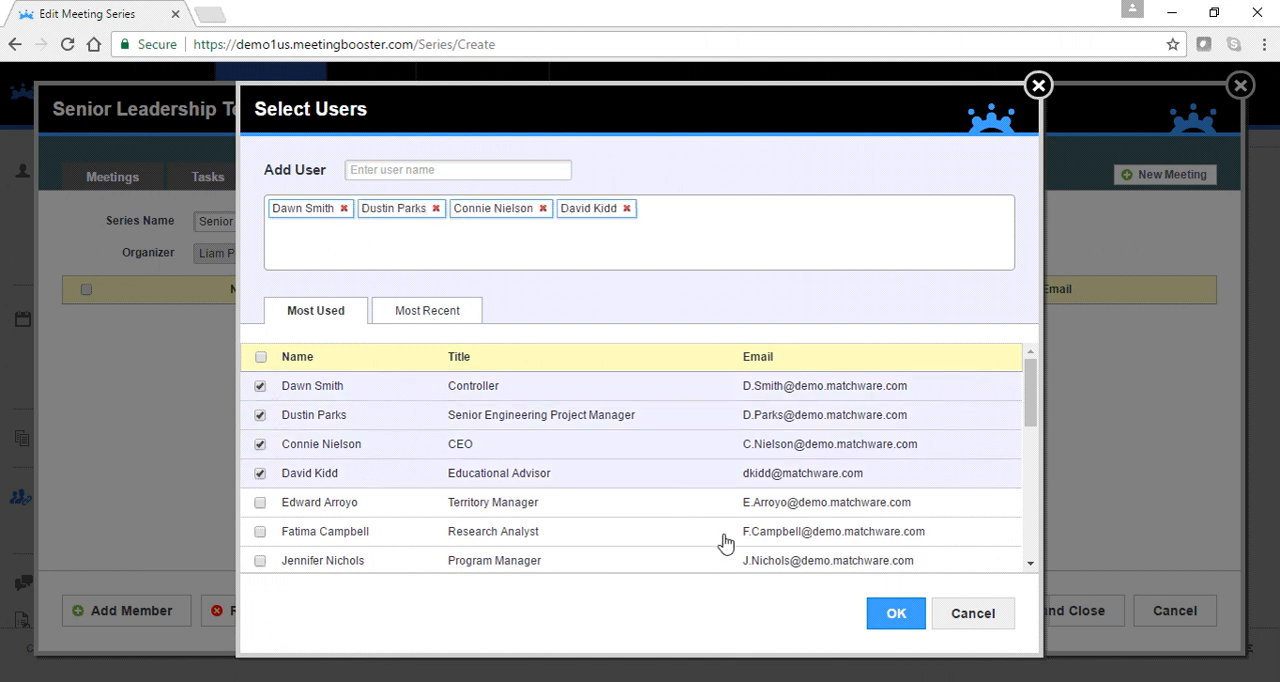
{"action": "left_click", "coordinate": [892, 622]}
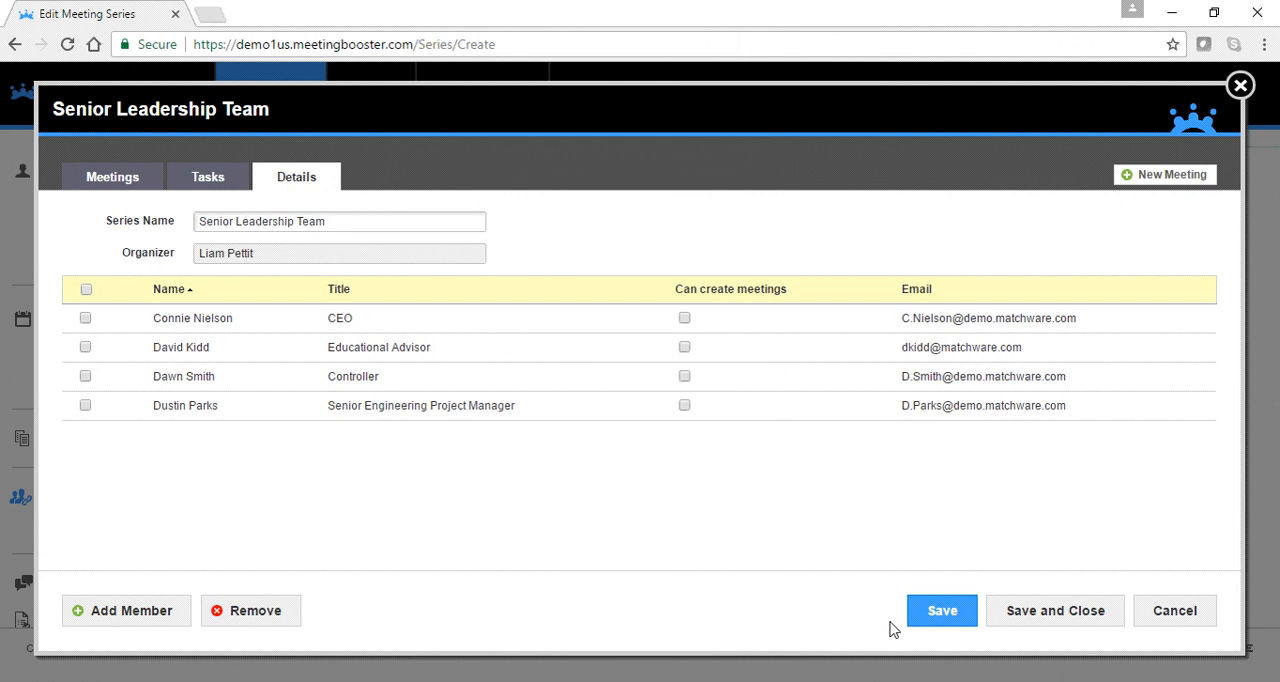